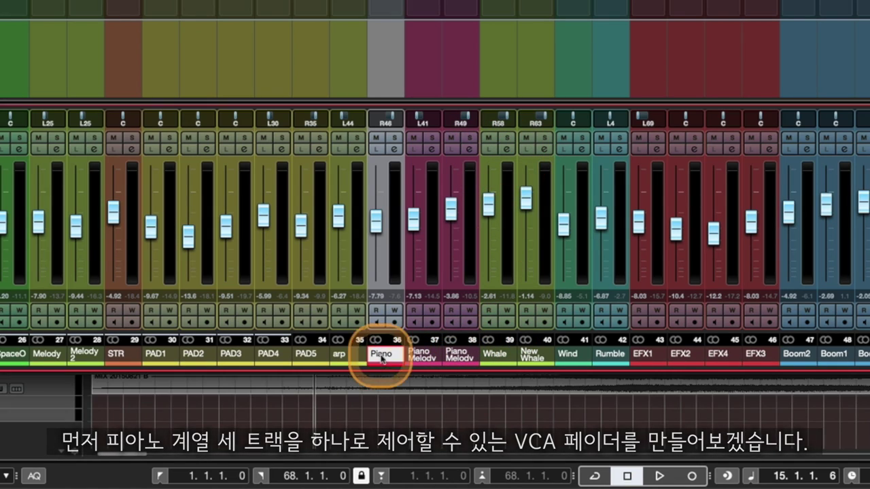
- Add a VCA fader to the Piano channel and the two Piano Melody channels beside it
left_click(415, 356, "shift")
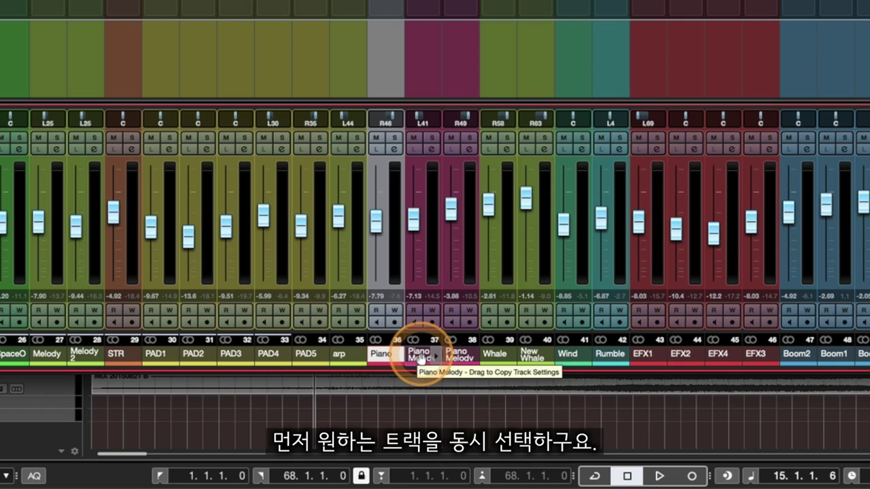
left_click(419, 356, "ctrl")
left_click(456, 356, "ctrl")
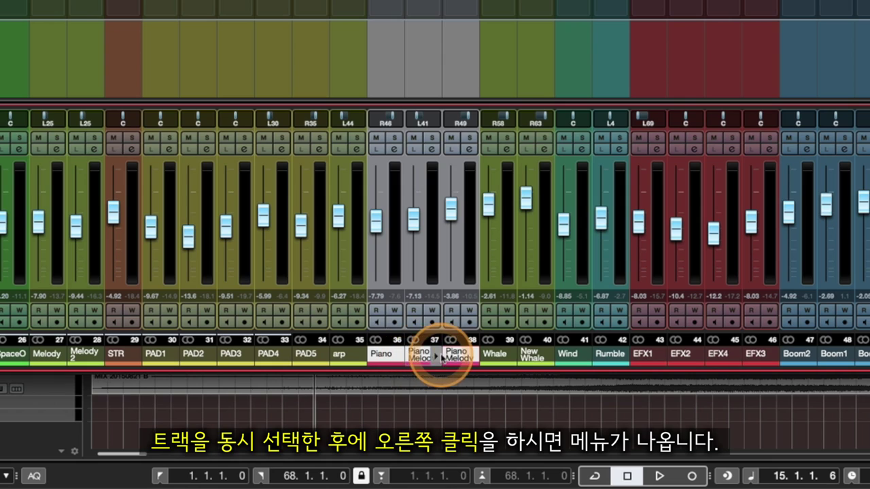
right_click(420, 78)
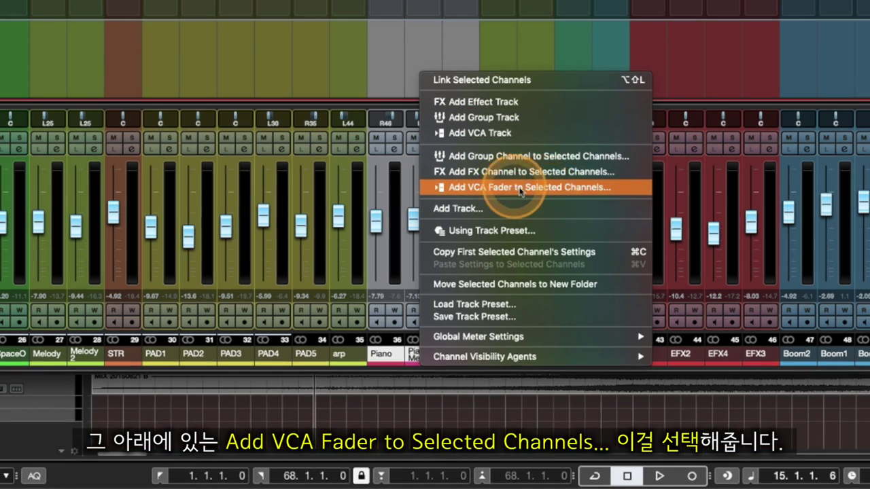
left_click(475, 191)
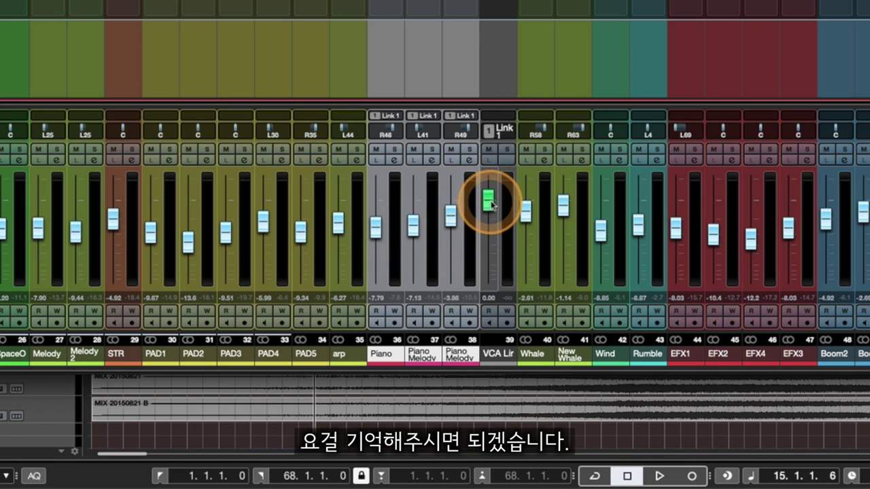
- Lower the piano channels' VCA fader to about -1.74 dB and rebalance the Piano and second Piano Melody faders individually
mouse_move(487, 202)
left_mouse_down()
mouse_move(488, 239)
mouse_move(488, 202)
left_mouse_up()
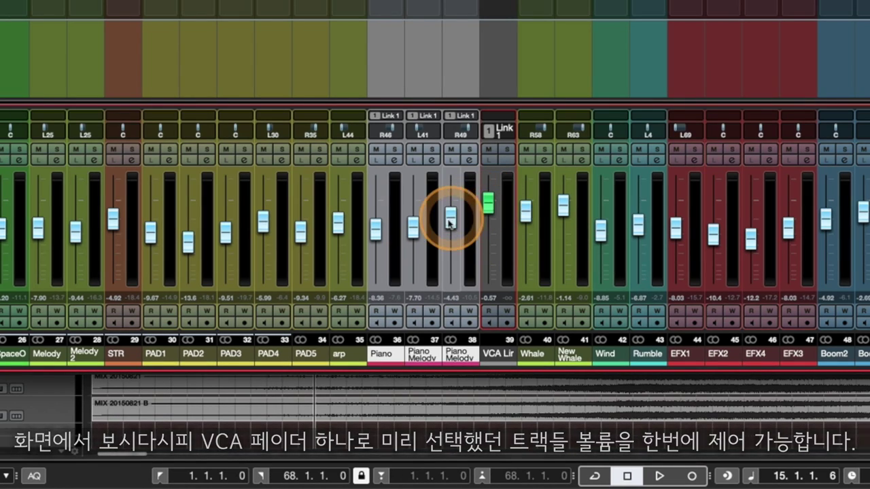
left_click_drag(449, 220, 449, 221)
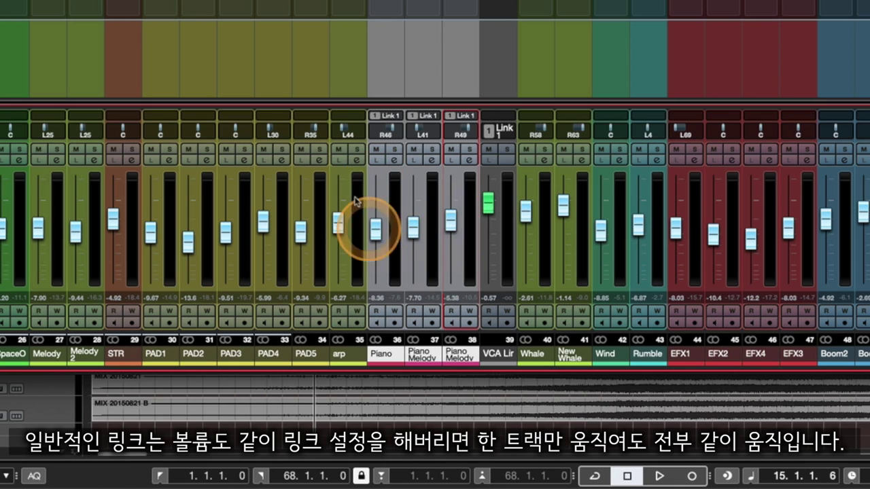
mouse_move(497, 206)
left_mouse_down()
mouse_move(489, 203)
mouse_move(489, 229)
mouse_move(490, 208)
left_mouse_up()
mouse_move(375, 231)
left_mouse_down()
mouse_move(375, 223)
mouse_move(385, 231)
left_mouse_up()
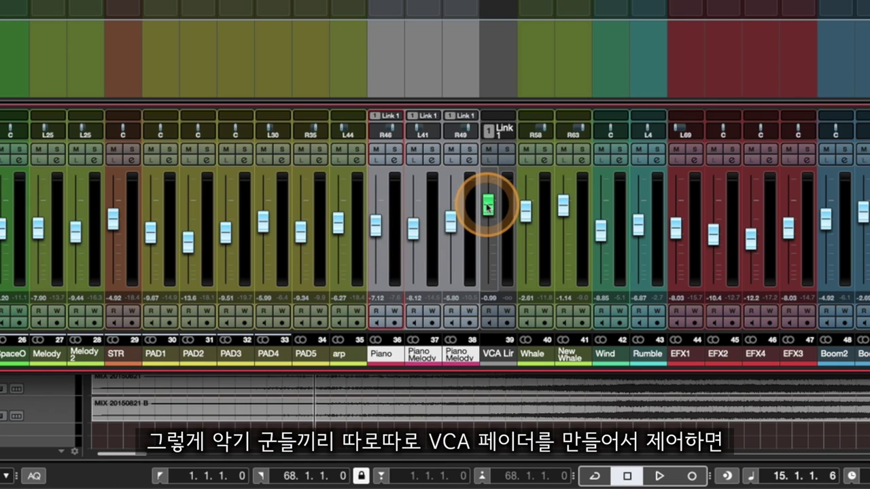
left_click_drag(488, 202, 488, 206)
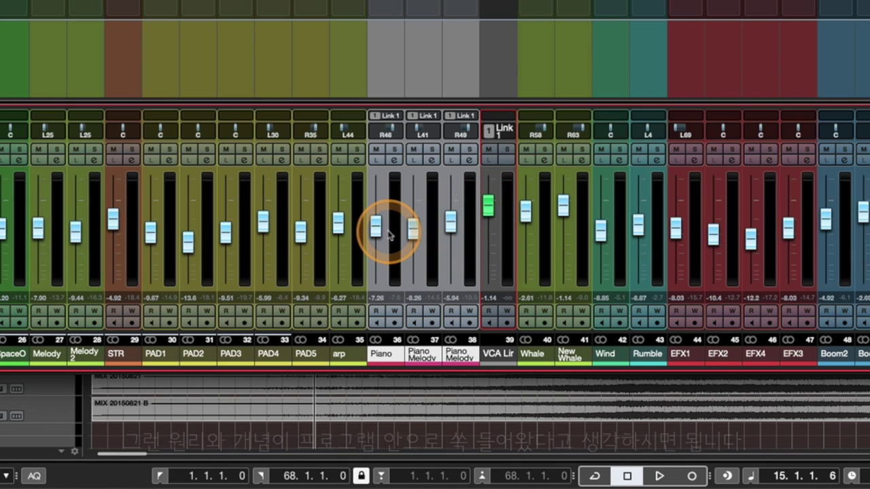
mouse_move(488, 209)
left_mouse_down()
mouse_move(487, 200)
mouse_move(487, 225)
mouse_move(487, 209)
left_mouse_up()
- Add a second VCA fader controlling the PAD1 to PAD5 channels
left_click(155, 353)
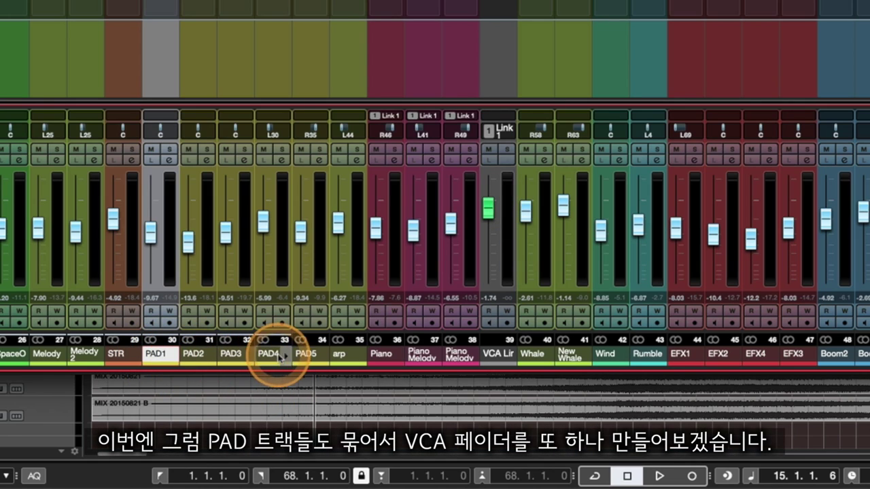
left_click(303, 355, "shift")
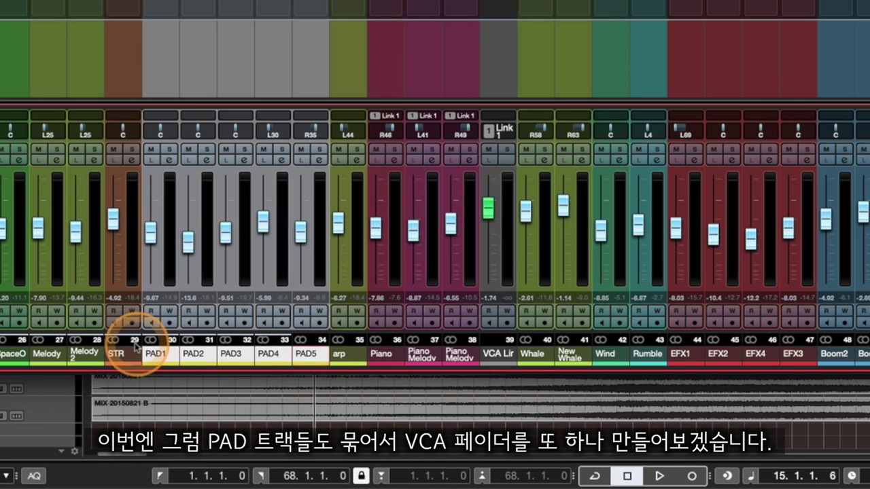
right_click(320, 109)
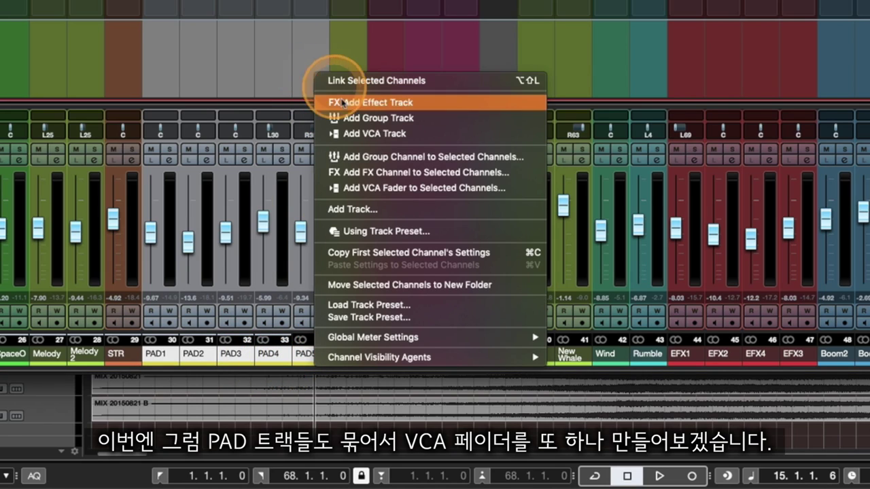
left_click(391, 187)
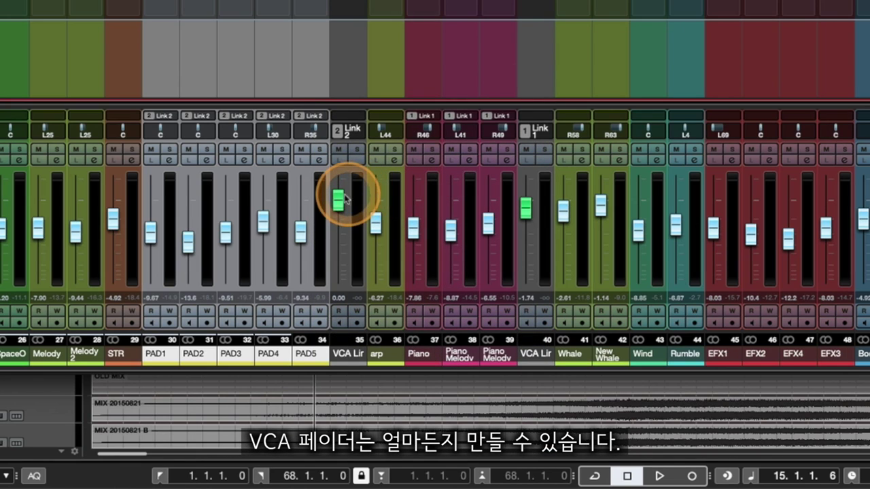
- Ride both VCA faders during playback, setting the piano one to about -0.17 dB and resetting the pad one to 0.00 dB
left_click_drag(339, 200, 337, 236)
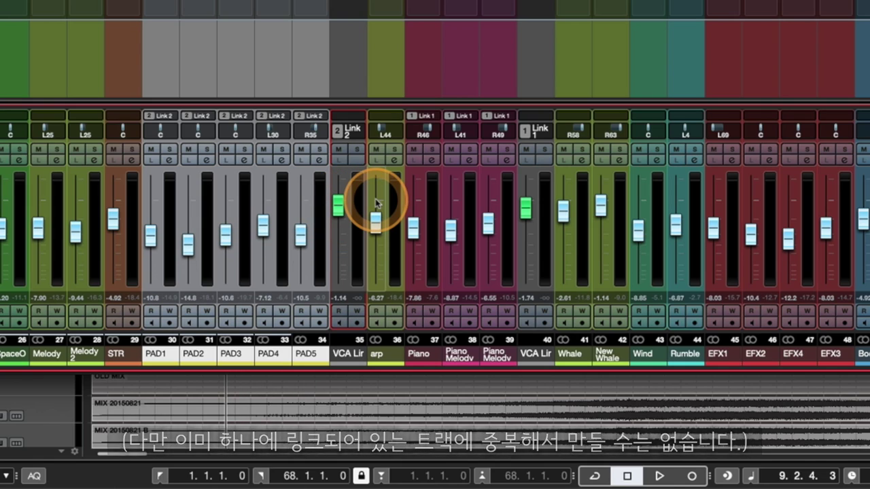
key("space")
mouse_move(341, 212)
left_mouse_down()
mouse_move(340, 179)
mouse_move(340, 253)
mouse_move(335, 199)
left_mouse_up()
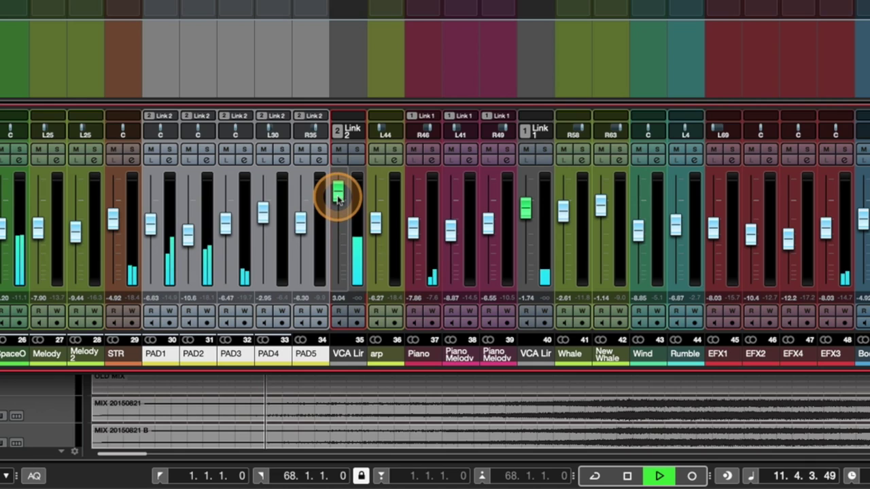
mouse_move(523, 213)
left_mouse_down()
mouse_move(524, 187)
mouse_move(523, 245)
mouse_move(523, 201)
left_mouse_up()
left_click(338, 206)
left_click_drag(338, 206, 338, 212)
left_click(524, 205)
key("space")
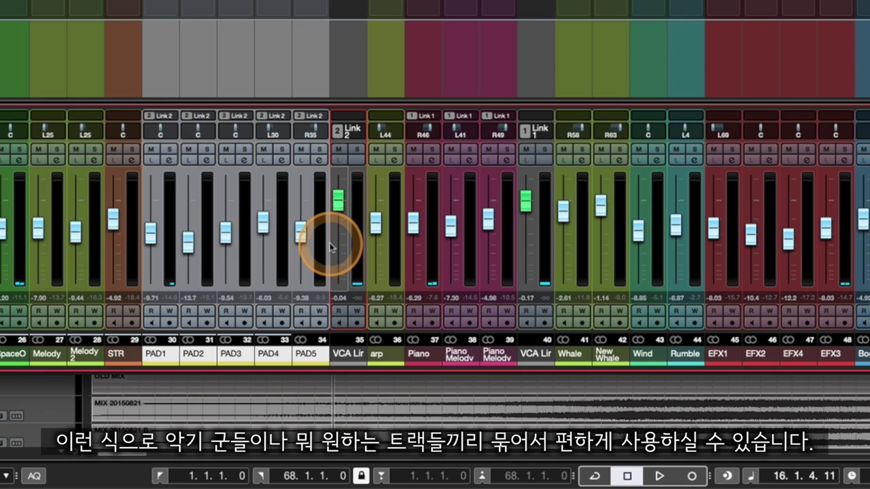
left_click_drag(338, 202, 337, 208)
left_click(337, 206, "ctrl")
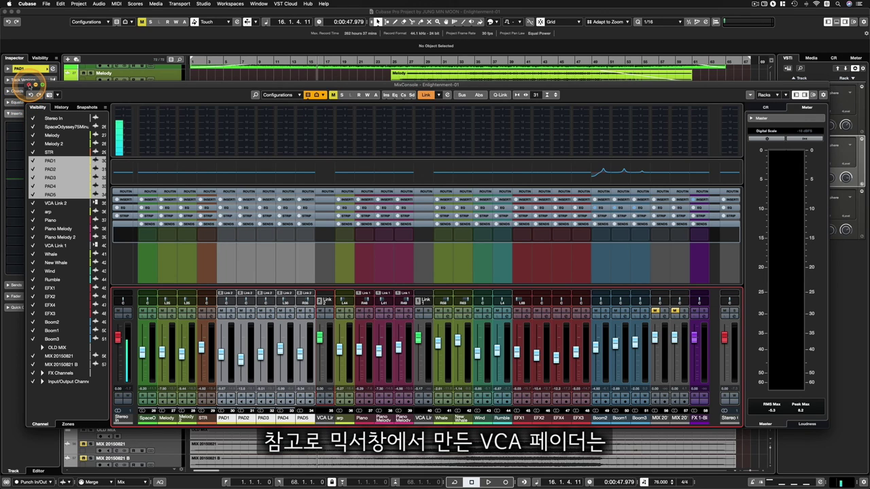
- Look at the VCA Link 2 and VCA Link 1 tracks in the project window and return to the MixConsole
left_click(30, 84)
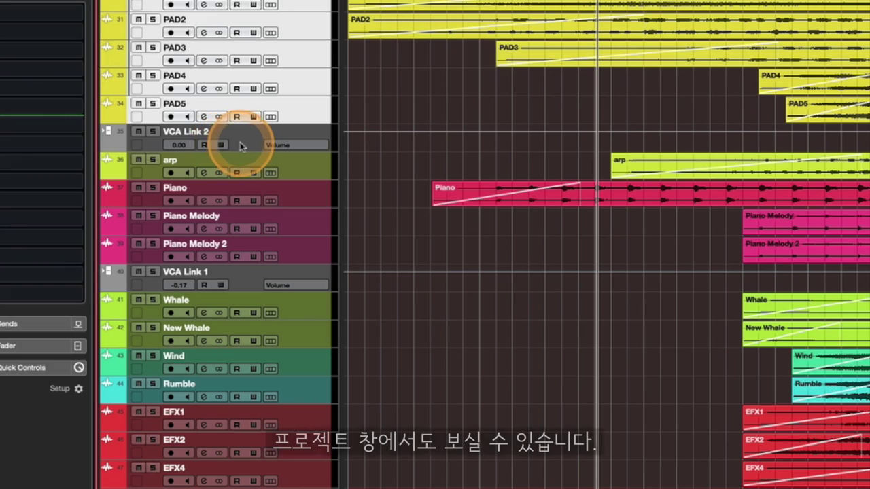
left_click(136, 194)
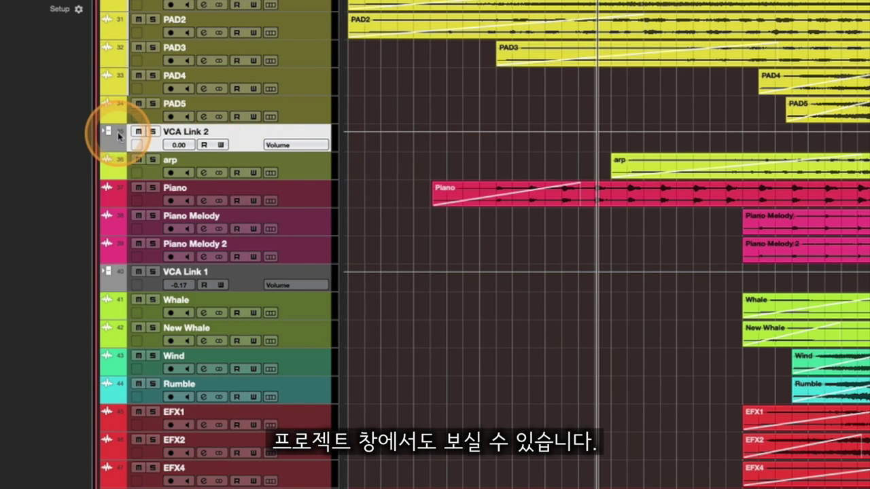
left_click(248, 280)
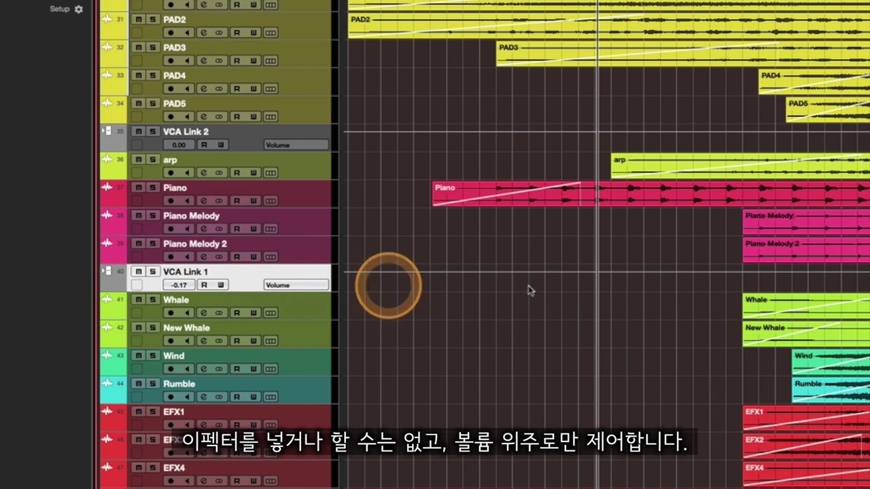
left_click(234, 138)
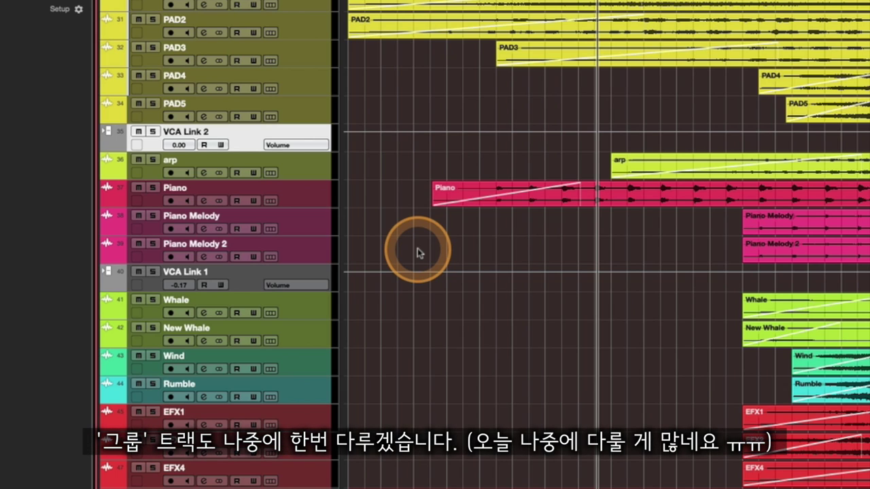
left_click(247, 284)
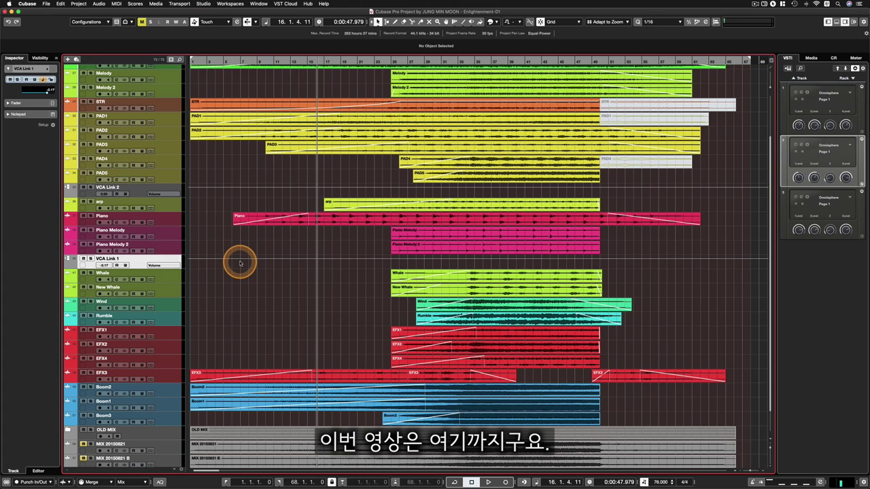
key("F3")
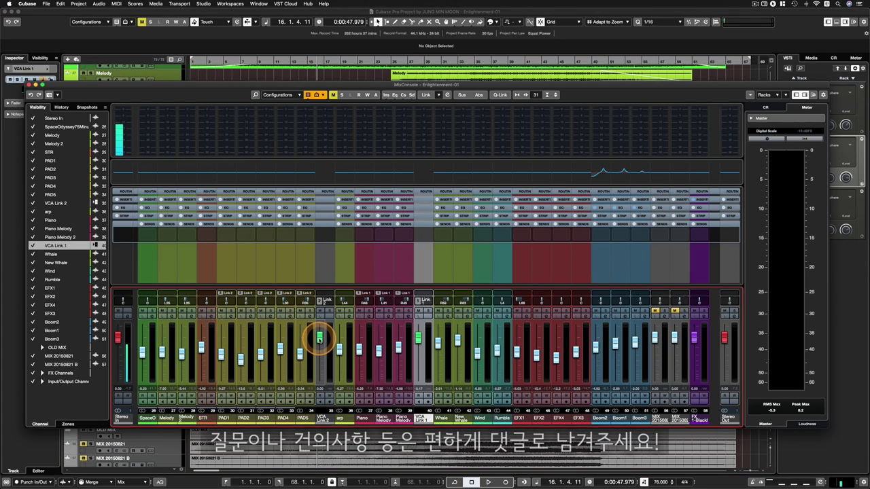